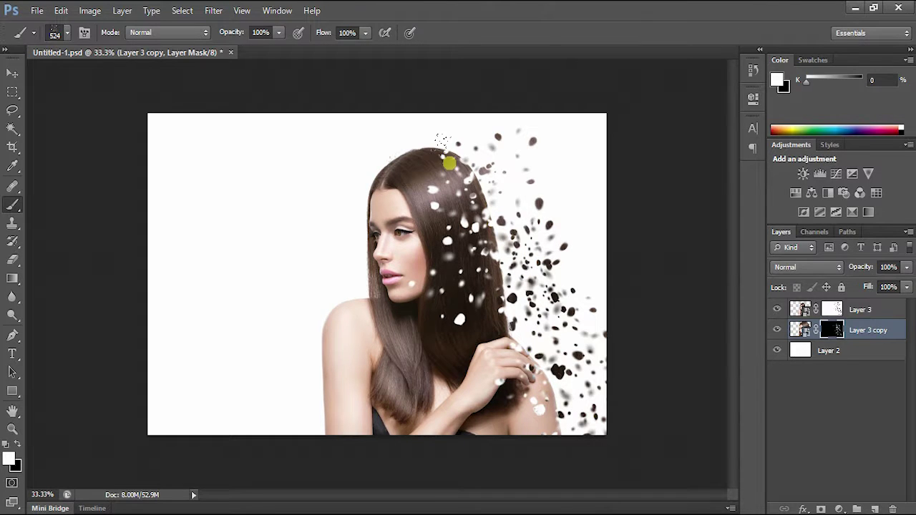
Paint extra dark splatter particles around the top of the hair, then swap colours to black over white
{"action": "left_click_drag", "start_coordinate": [478, 179], "coordinate": [537, 307]}
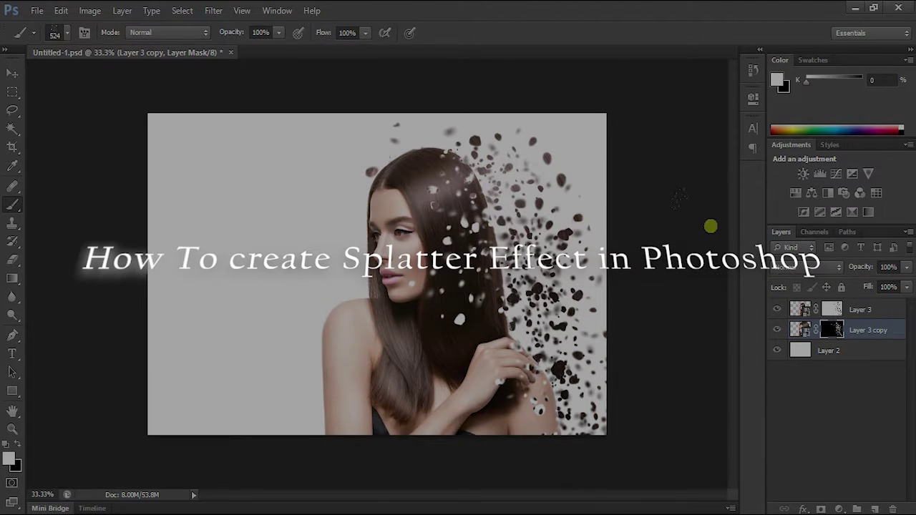
{"action": "left_click", "coordinate": [17, 447]}
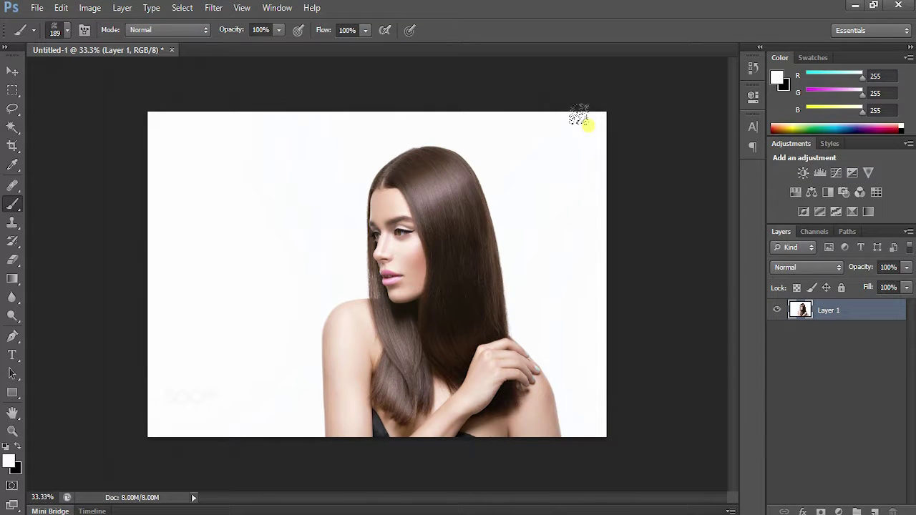
Compare the Red, Green and Blue channels, then duplicate Blue as a visible Blue copy channel
{"action": "left_click", "coordinate": [814, 231]}
{"action": "left_click", "coordinate": [799, 306]}
{"action": "left_click", "coordinate": [812, 287]}
{"action": "left_click", "coordinate": [818, 263]}
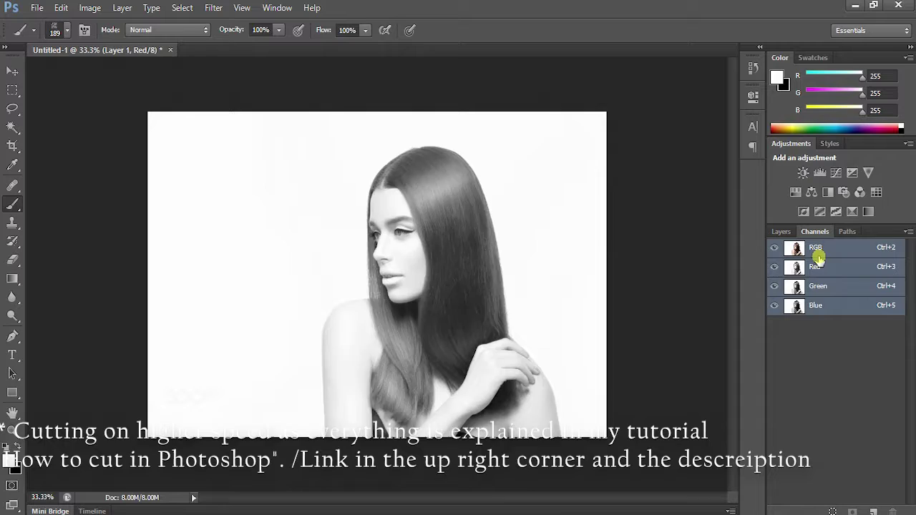
{"action": "left_click", "coordinate": [816, 305]}
{"action": "right_click", "coordinate": [769, 315]}
{"action": "left_click", "coordinate": [795, 323]}
{"action": "left_click", "coordinate": [576, 150]}
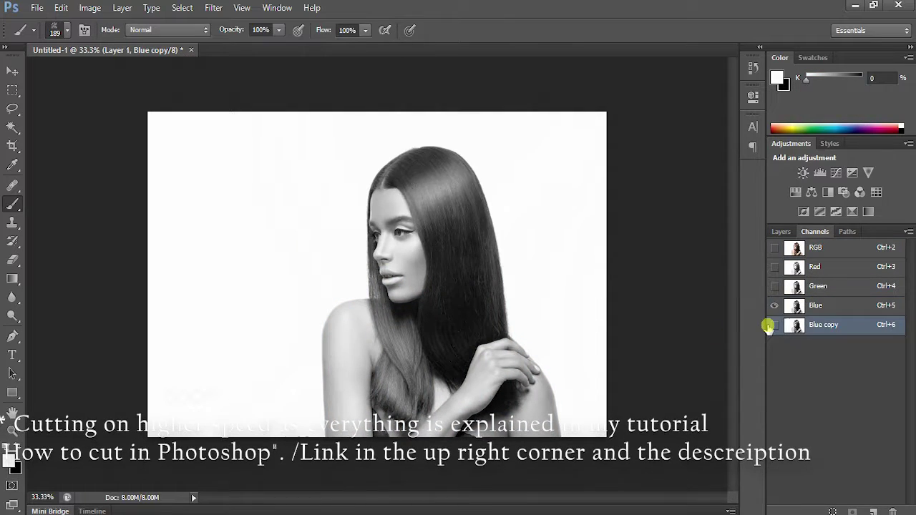
{"action": "left_click", "coordinate": [773, 325]}
{"action": "left_click", "coordinate": [774, 305]}
{"action": "right_click", "coordinate": [827, 319]}
{"action": "left_click", "coordinate": [806, 321]}
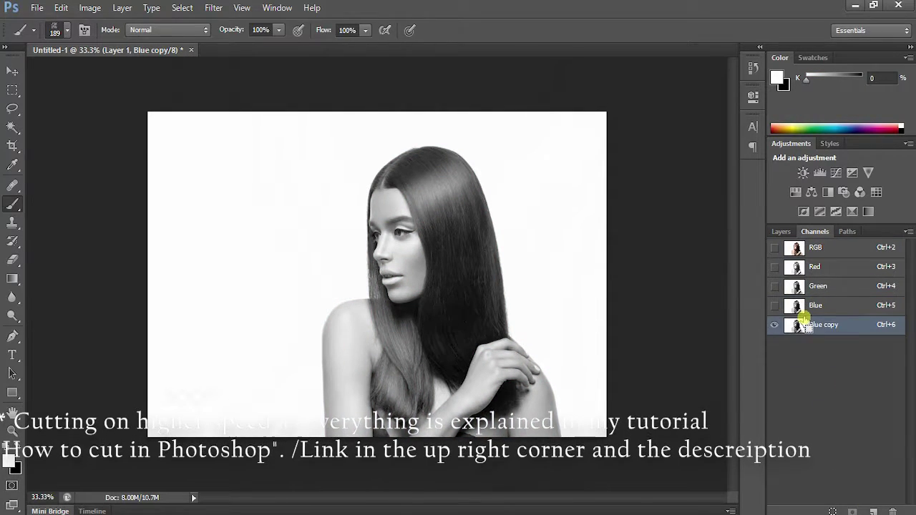
Apply Levels to Blue copy with the black input raised to 237 for high contrast
{"action": "key", "text": "ctrl+l"}
{"action": "mouse_move", "coordinate": [574, 332]}
{"action": "left_mouse_down"}
{"action": "mouse_move", "coordinate": [716, 336]}
{"action": "mouse_move", "coordinate": [719, 356]}
{"action": "mouse_move", "coordinate": [731, 349]}
{"action": "left_mouse_up"}
{"action": "key", "text": "Return"}
{"action": "left_click", "coordinate": [12, 204]}
Paint out the 500px watermark in the lower left with white, undoing stray strokes
{"action": "left_click_drag", "start_coordinate": [180, 385], "coordinate": [228, 380]}
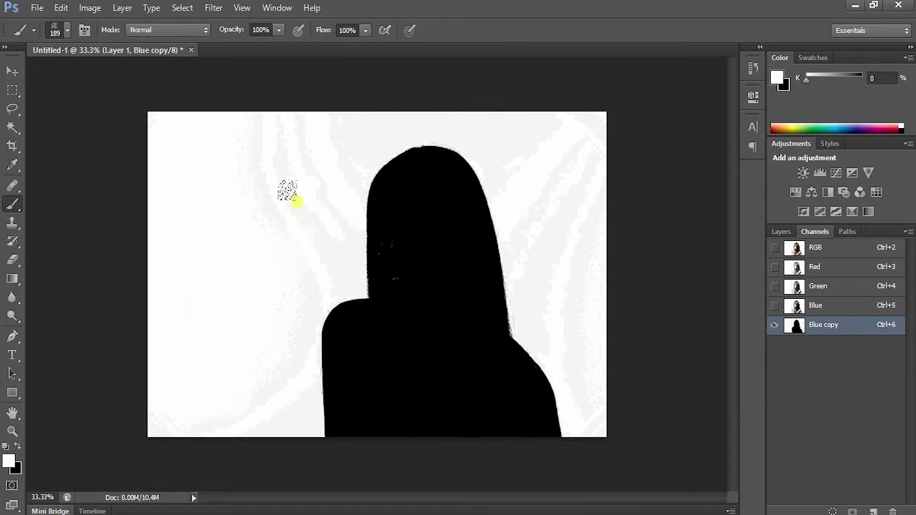
{"action": "mouse_move", "coordinate": [288, 192]}
{"action": "left_mouse_down"}
{"action": "mouse_move", "coordinate": [308, 105]}
{"action": "mouse_move", "coordinate": [269, 208]}
{"action": "mouse_move", "coordinate": [318, 204]}
{"action": "mouse_move", "coordinate": [311, 153]}
{"action": "mouse_move", "coordinate": [510, 113]}
{"action": "mouse_move", "coordinate": [566, 121]}
{"action": "mouse_move", "coordinate": [510, 158]}
{"action": "mouse_move", "coordinate": [520, 206]}
{"action": "mouse_move", "coordinate": [569, 155]}
{"action": "mouse_move", "coordinate": [597, 393]}
{"action": "mouse_move", "coordinate": [530, 290]}
{"action": "mouse_move", "coordinate": [515, 216]}
{"action": "mouse_move", "coordinate": [523, 268]}
{"action": "mouse_move", "coordinate": [563, 334]}
{"action": "mouse_move", "coordinate": [587, 245]}
{"action": "left_mouse_up"}
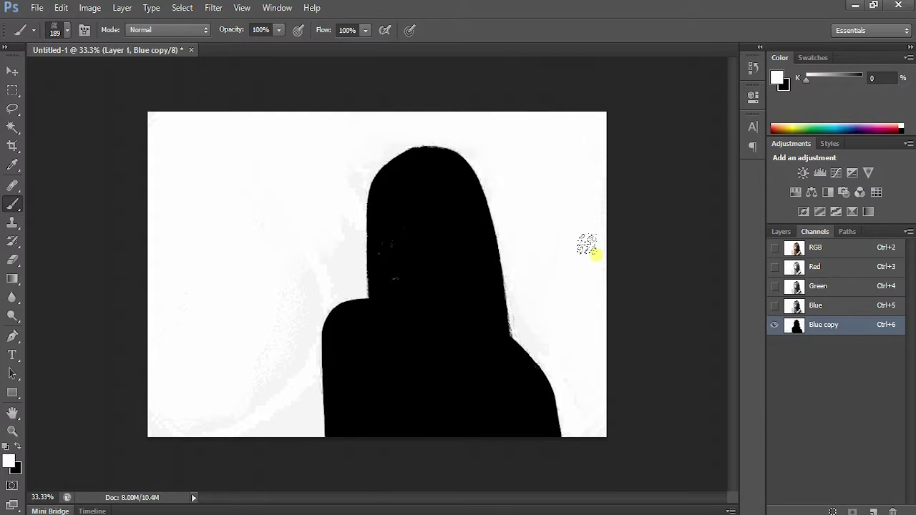
{"action": "key", "text": "ctrl+z"}
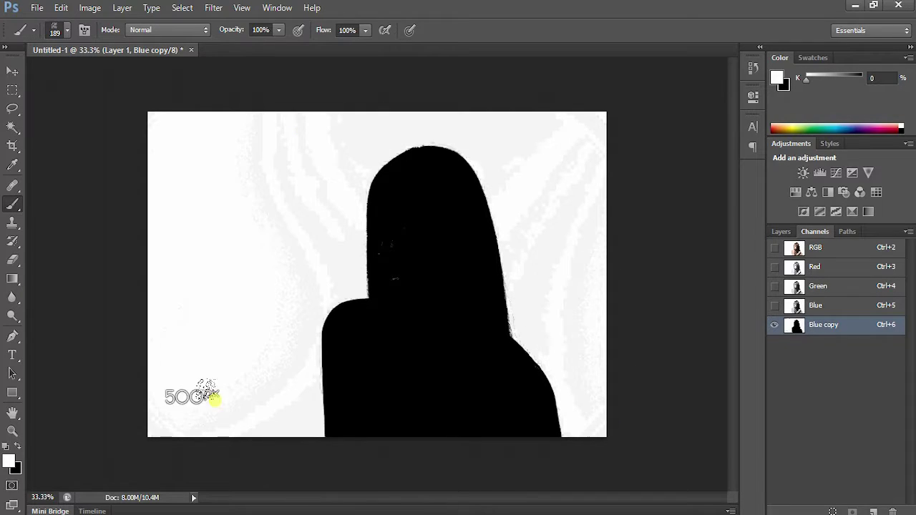
{"action": "left_click_drag", "start_coordinate": [207, 392], "coordinate": [218, 379]}
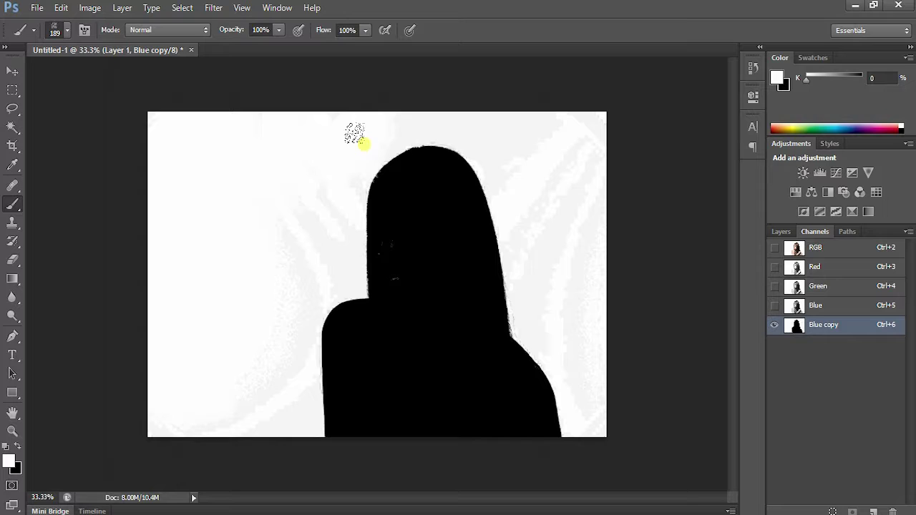
{"action": "key", "text": "ctrl+z"}
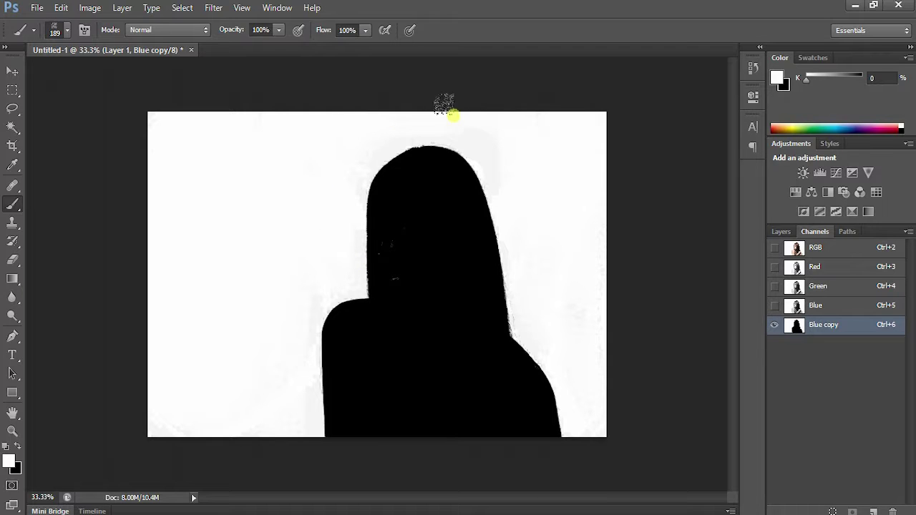
Mask Layer 1 with the Blue copy silhouette selection, inverted so the woman shows
{"action": "left_click", "coordinate": [833, 512]}
{"action": "left_click", "coordinate": [781, 231]}
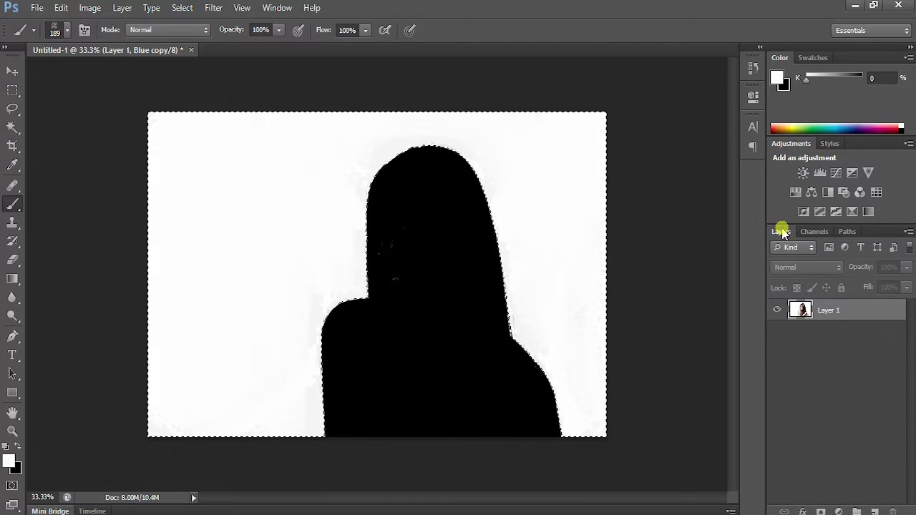
{"action": "left_click", "coordinate": [821, 512]}
{"action": "key", "text": "ctrl+i"}
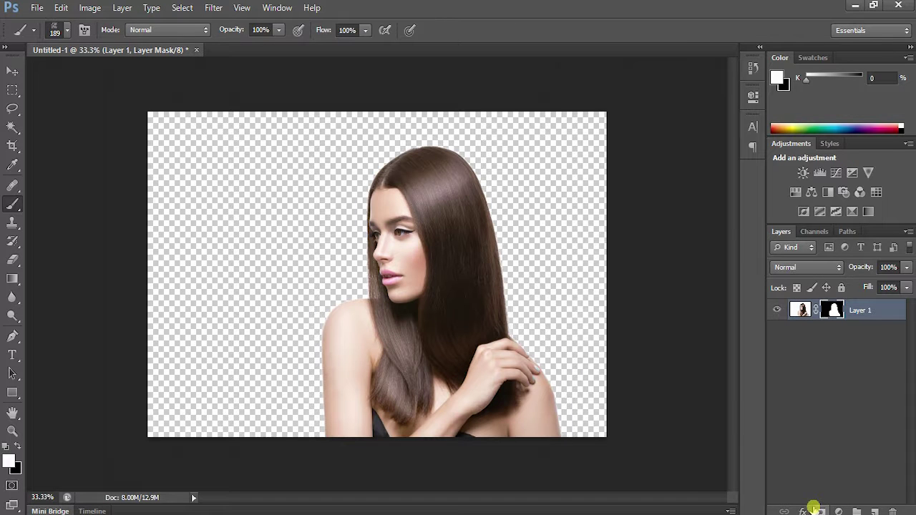
Convert Layer 1 to a smart object and duplicate the woman layer
{"action": "right_click", "coordinate": [864, 313]}
{"action": "left_click", "coordinate": [752, 111]}
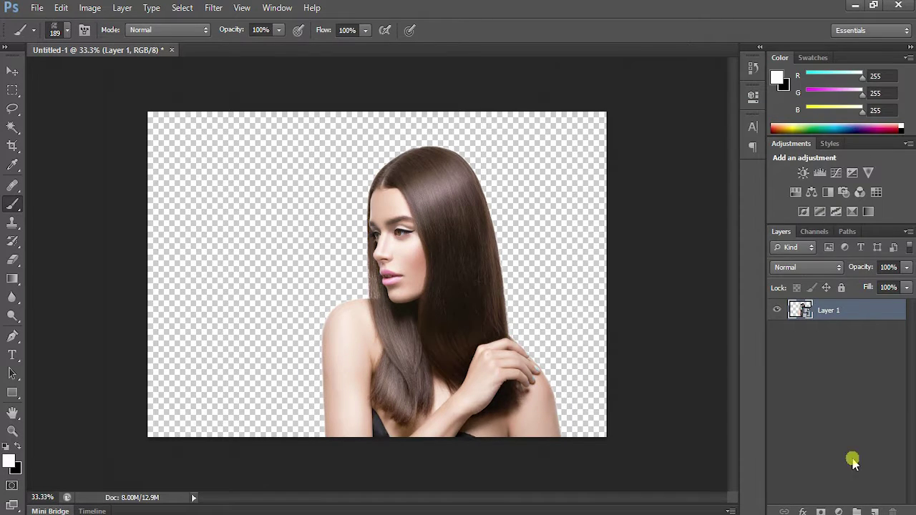
{"action": "right_click", "coordinate": [830, 311]}
{"action": "left_click", "coordinate": [680, 41]}
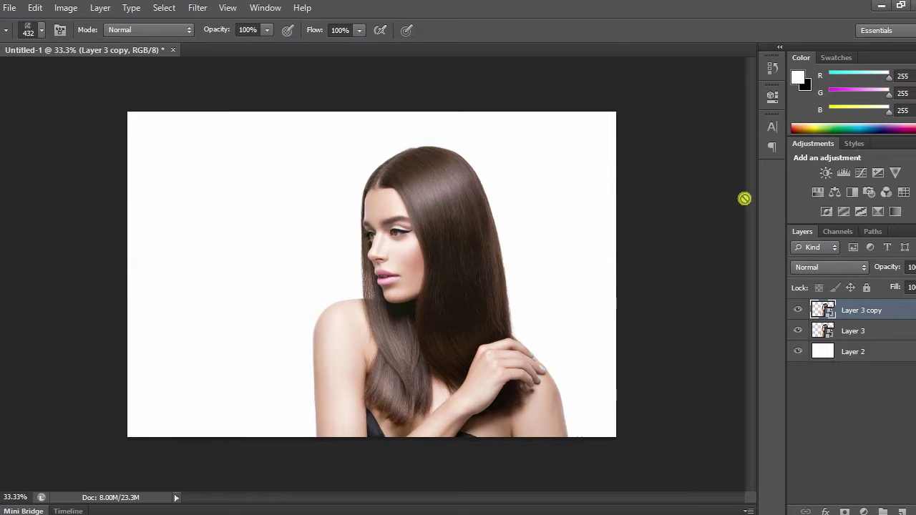
Enlarge Layer 3 copy with Free Transform to about 165%, stretching it past the canvas edges
{"action": "key", "text": "ctrl+t"}
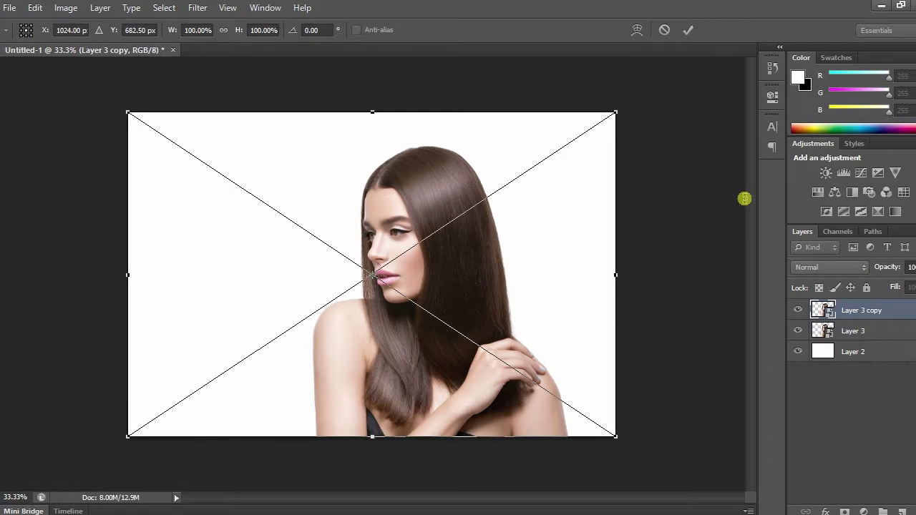
{"action": "left_click_drag", "start_coordinate": [127, 119], "coordinate": [3, 14]}
{"action": "left_click_drag", "start_coordinate": [615, 239], "coordinate": [680, 248]}
{"action": "left_click_drag", "start_coordinate": [327, 436], "coordinate": [329, 512]}
{"action": "left_click_drag", "start_coordinate": [679, 277], "coordinate": [772, 278]}
{"action": "key", "text": "Return"}
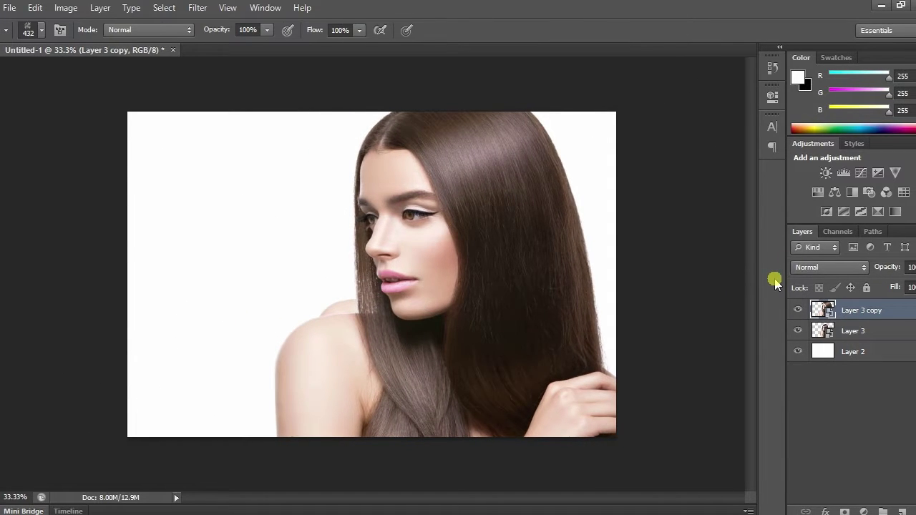
Place the enlarged copy below Layer 3, offset it right and stretch it taller behind her
{"action": "left_click_drag", "start_coordinate": [856, 310], "coordinate": [874, 348]}
{"action": "key", "text": "v"}
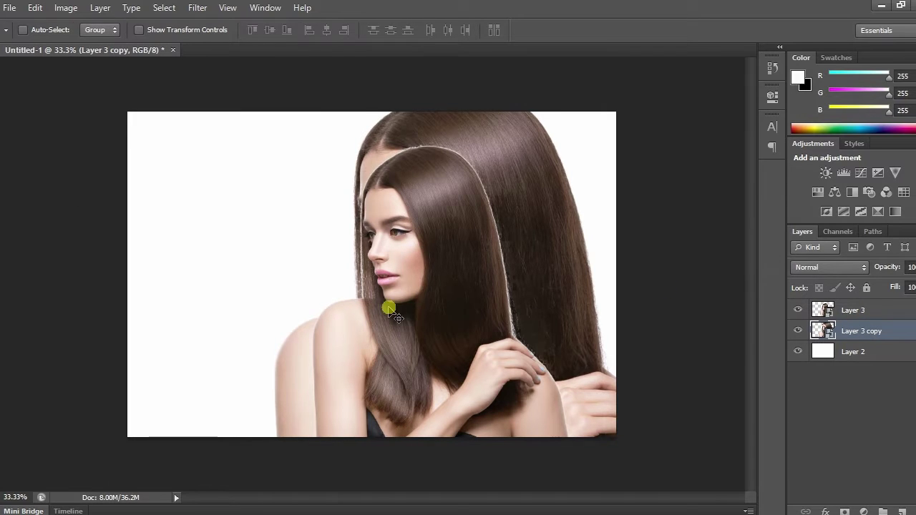
{"action": "left_click_drag", "start_coordinate": [389, 307], "coordinate": [423, 312]}
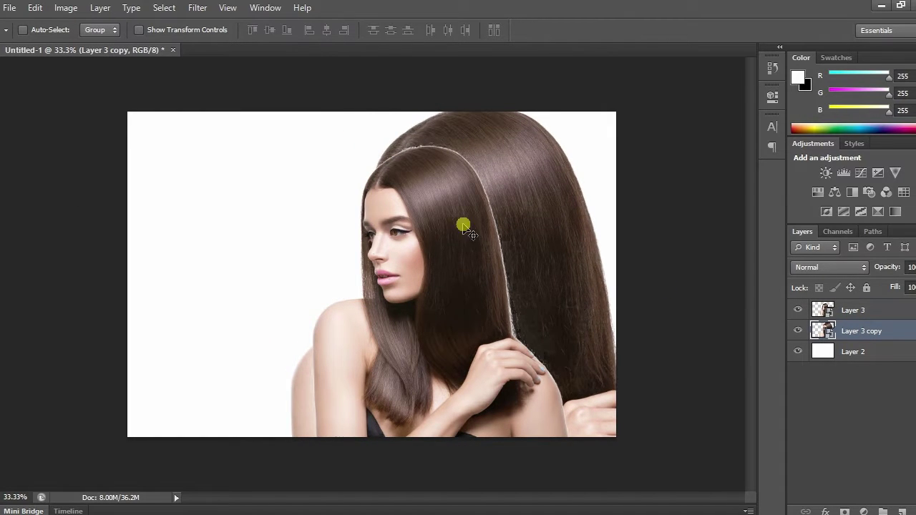
{"action": "left_click_drag", "start_coordinate": [462, 225], "coordinate": [577, 260]}
{"action": "key", "text": "ctrl+t"}
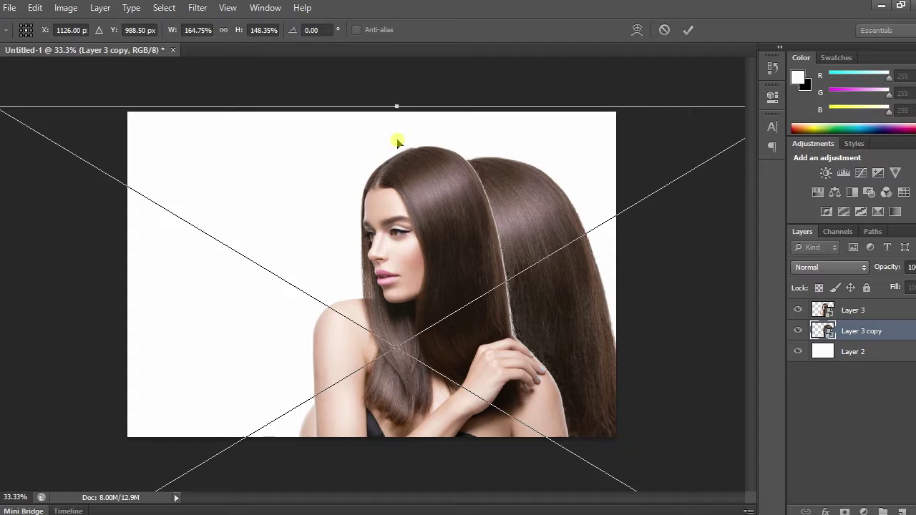
{"action": "left_click_drag", "start_coordinate": [396, 107], "coordinate": [382, 34]}
{"action": "key", "text": "Return"}
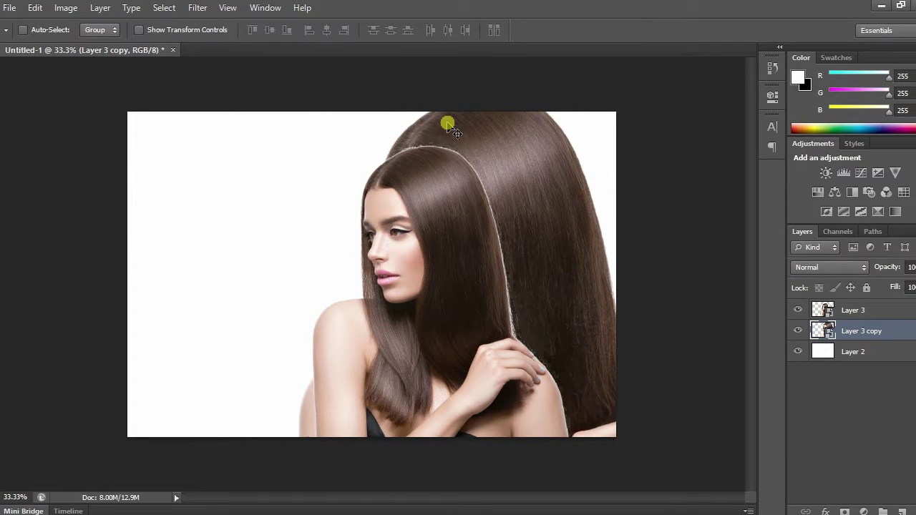
{"action": "left_click_drag", "start_coordinate": [448, 122], "coordinate": [441, 145]}
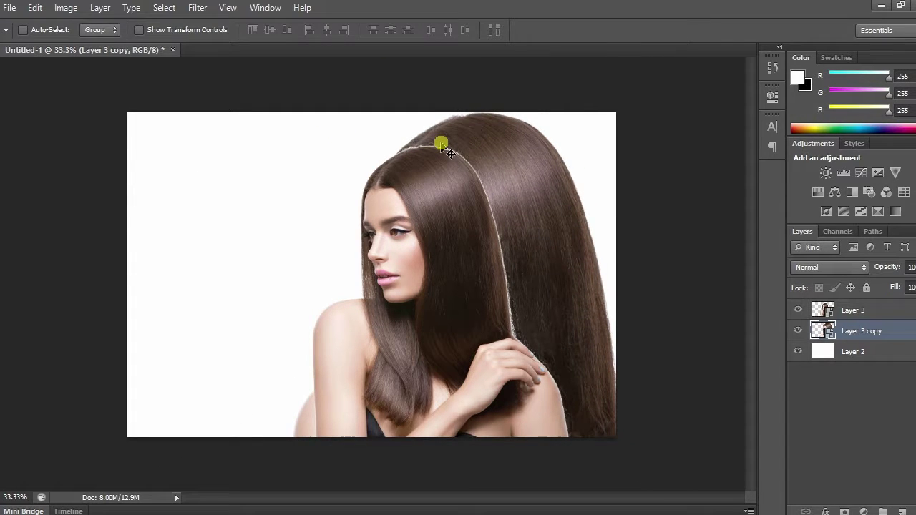
Add masks to Layer 3 and Layer 3 copy, fill the copy's mask black, then select Layer 3's mask
{"action": "left_click", "coordinate": [847, 512]}
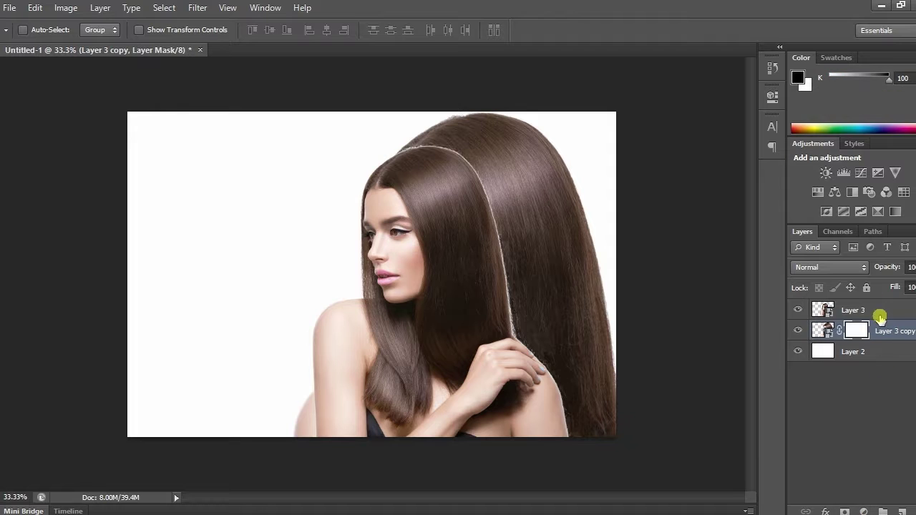
{"action": "left_click", "coordinate": [879, 312]}
{"action": "left_click", "coordinate": [846, 512]}
{"action": "left_click", "coordinate": [913, 342]}
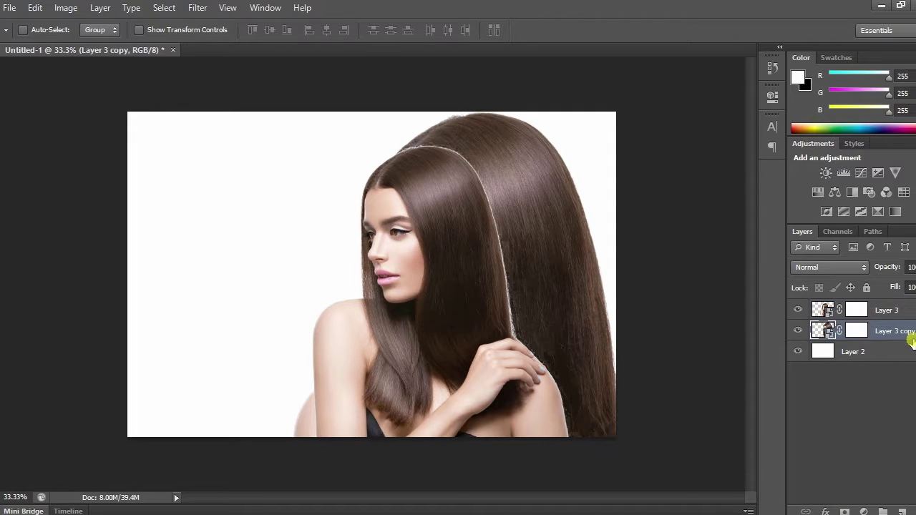
{"action": "left_click", "coordinate": [857, 330]}
{"action": "key", "text": "ctrl+i"}
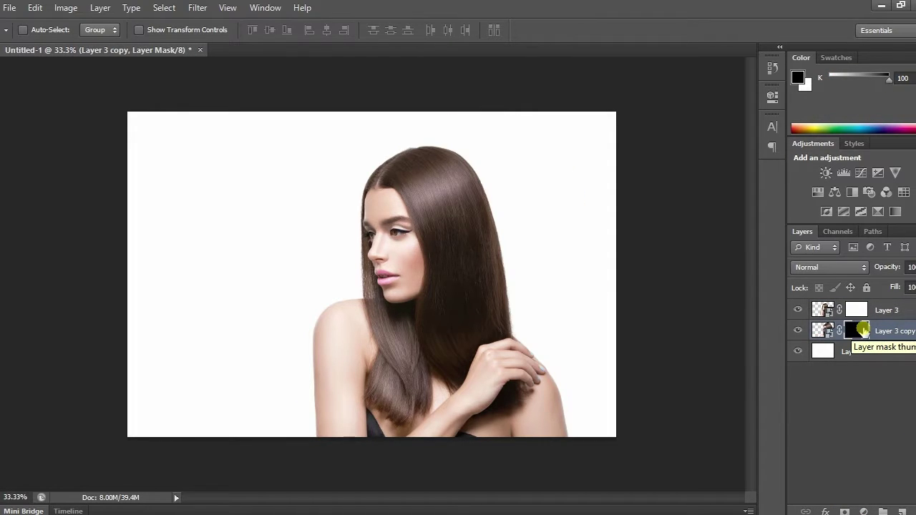
{"action": "left_click", "coordinate": [859, 310]}
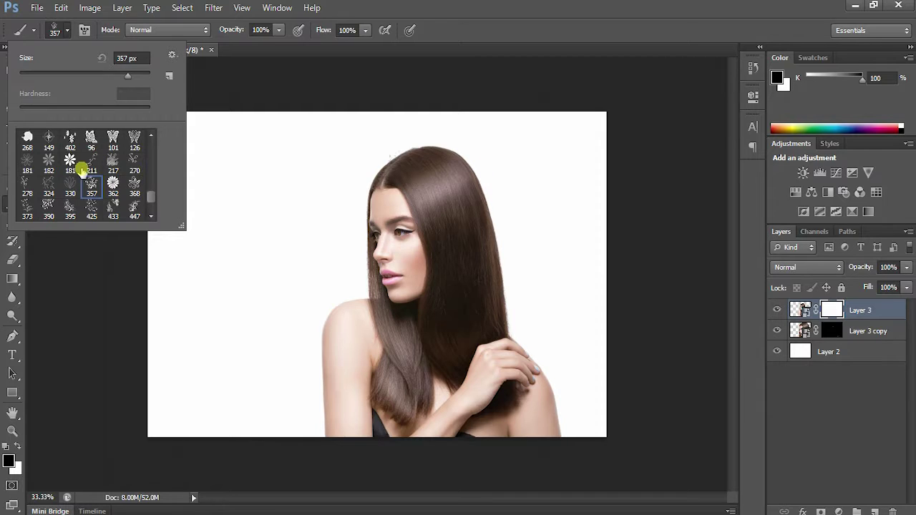
Pick the 524 px scatter brush and knock scattered gaps out of the hair and shoulder
{"action": "scroll", "coordinate": [90, 187], "scroll_direction": "up", "scroll_amount": 3}
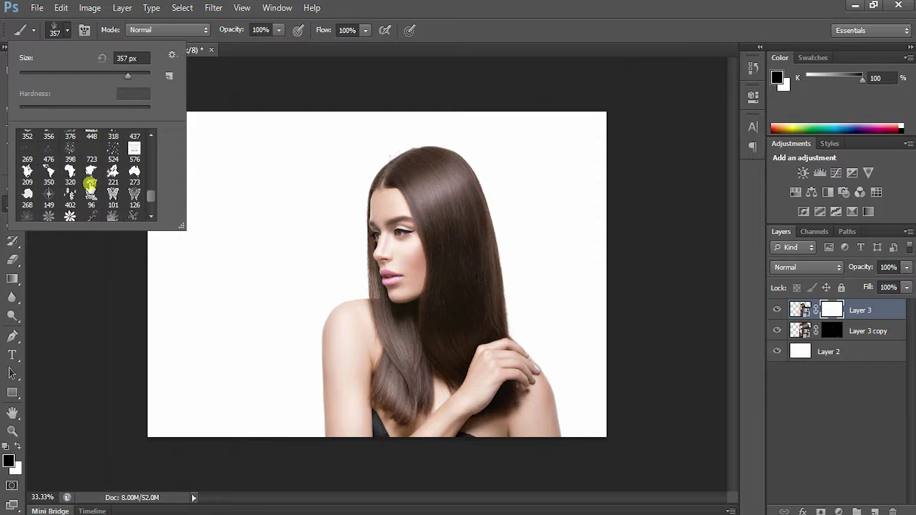
{"action": "scroll", "coordinate": [91, 183], "scroll_direction": "up", "scroll_amount": 3}
{"action": "left_click", "coordinate": [113, 208]}
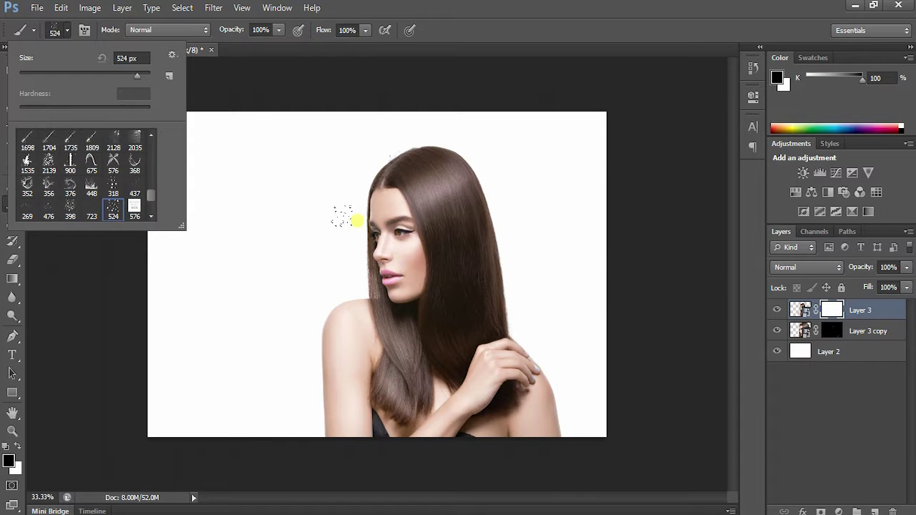
{"action": "left_click_drag", "start_coordinate": [472, 166], "coordinate": [616, 494]}
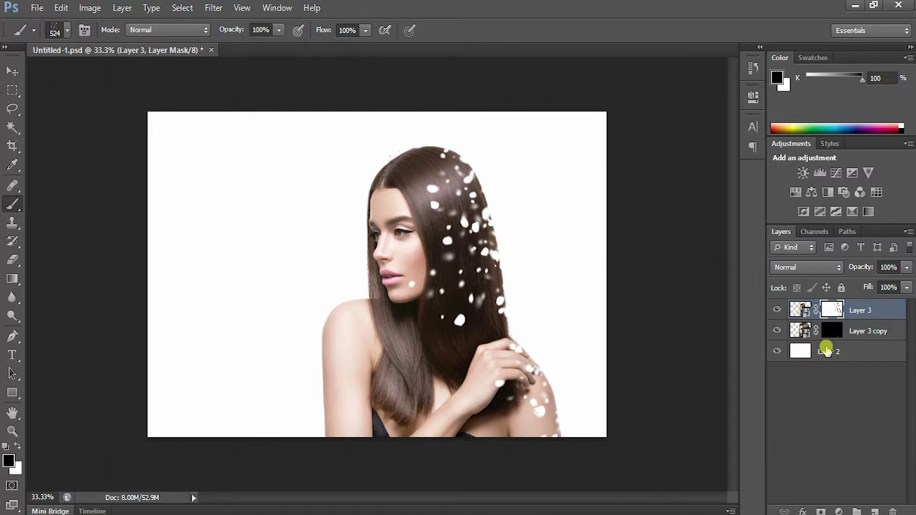
Paint white on Layer 3 copy's mask to reveal dark particles down the hair's right side
{"action": "left_click", "coordinate": [845, 333]}
{"action": "left_click", "coordinate": [18, 445]}
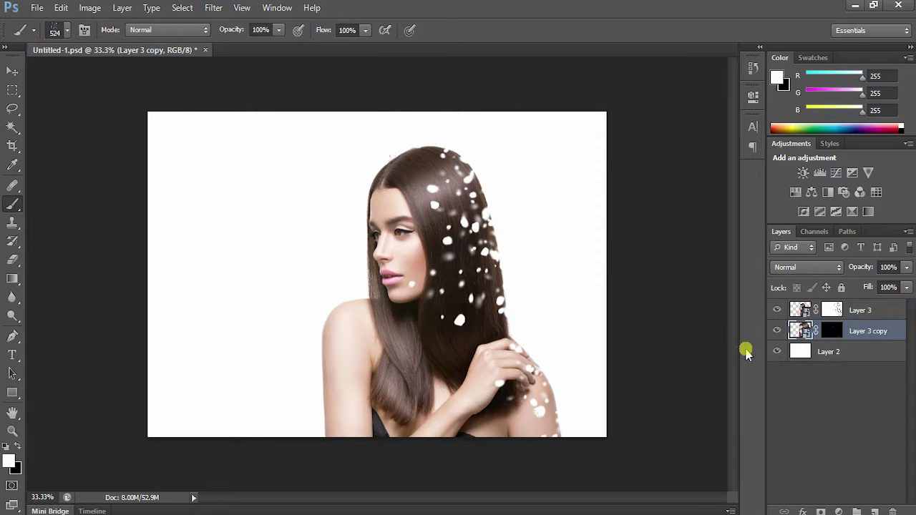
{"action": "key", "text": "x"}
{"action": "left_click", "coordinate": [832, 330]}
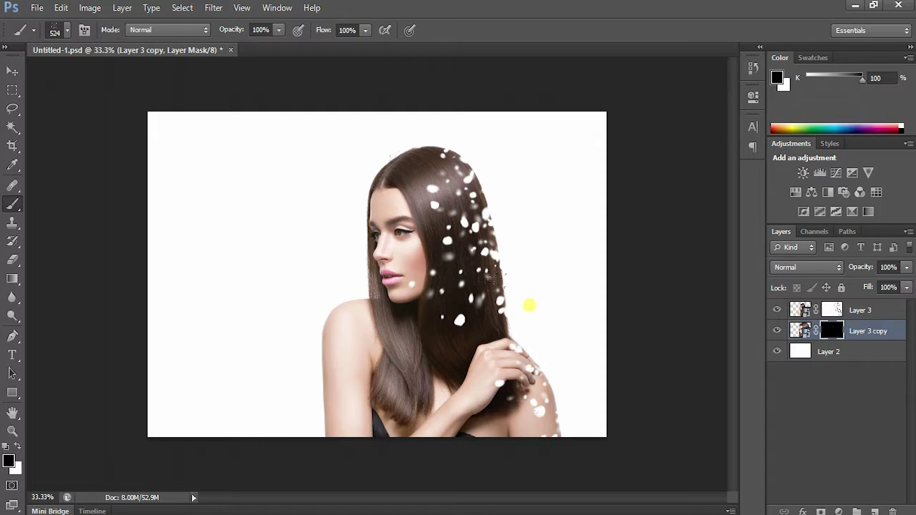
{"action": "left_click", "coordinate": [23, 452]}
{"action": "mouse_move", "coordinate": [496, 139]}
{"action": "left_mouse_down"}
{"action": "mouse_move", "coordinate": [497, 200]}
{"action": "mouse_move", "coordinate": [549, 419]}
{"action": "mouse_move", "coordinate": [569, 429]}
{"action": "left_mouse_up"}
{"action": "mouse_move", "coordinate": [447, 164]}
{"action": "left_mouse_down"}
{"action": "mouse_move", "coordinate": [536, 280]}
{"action": "mouse_move", "coordinate": [572, 422]}
{"action": "left_mouse_up"}
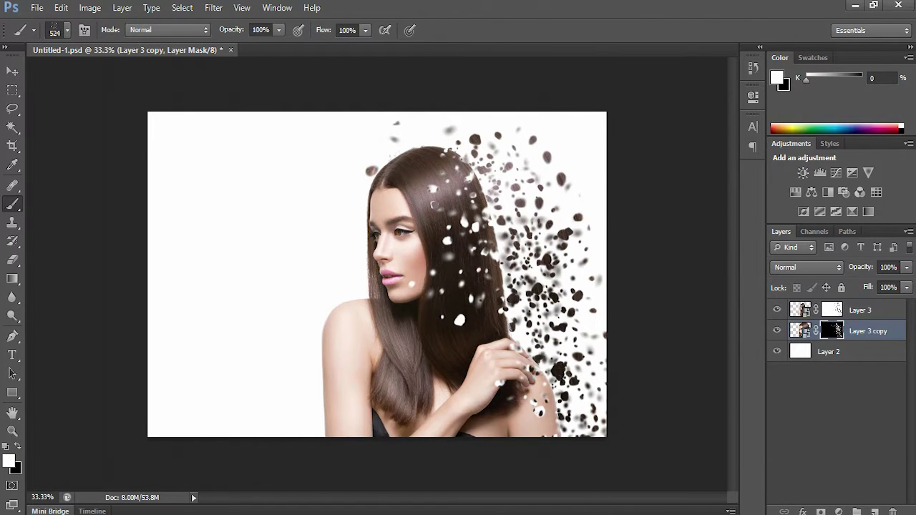
{"action": "left_click", "coordinate": [18, 451]}
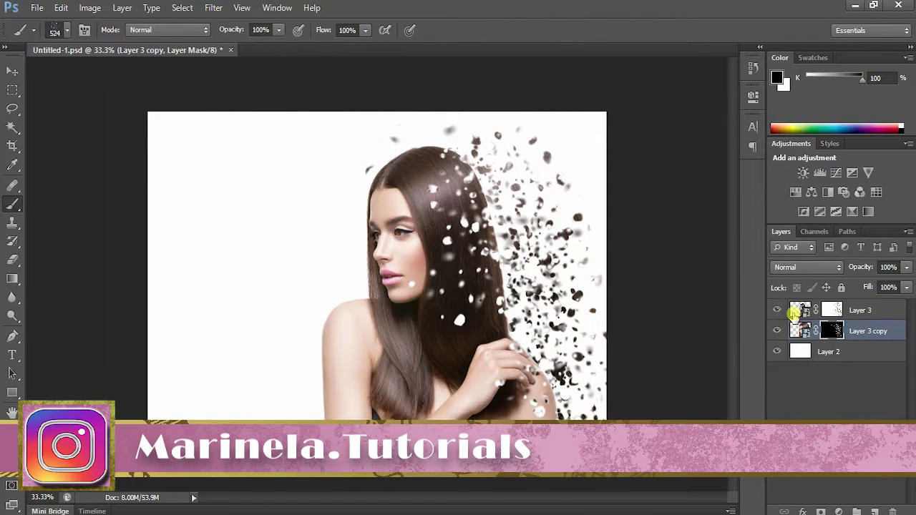
{"action": "left_click", "coordinate": [833, 309]}
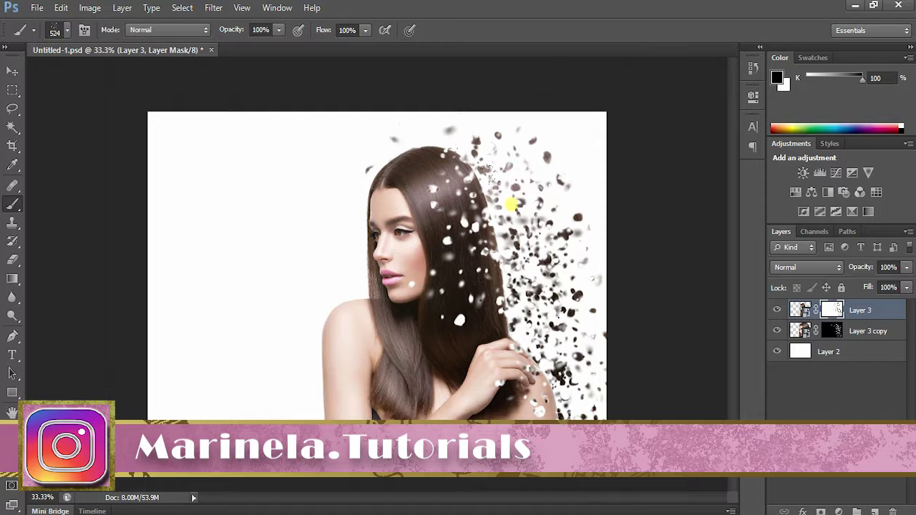
Dissolve hair near the top of the head, then shrink the brush to 135 px
{"action": "mouse_move", "coordinate": [478, 174]}
{"action": "left_mouse_down"}
{"action": "mouse_move", "coordinate": [507, 205]}
{"action": "mouse_move", "coordinate": [529, 262]}
{"action": "left_mouse_up"}
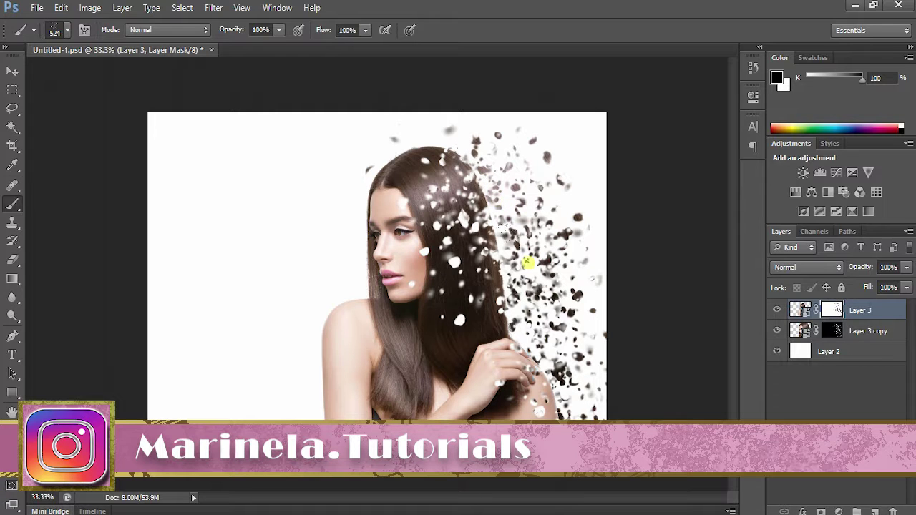
{"action": "left_click", "coordinate": [67, 29]}
{"action": "left_click_drag", "start_coordinate": [63, 74], "coordinate": [97, 74]}
{"action": "key", "text": "Return"}
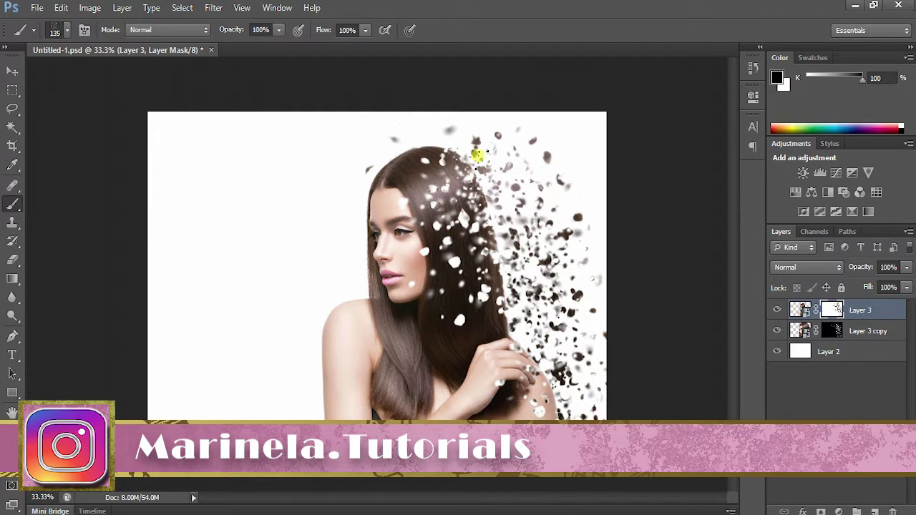
Break the hair's crown, right edge and hand edge into fine particles with the 135 px brush
{"action": "left_click_drag", "start_coordinate": [472, 139], "coordinate": [507, 276]}
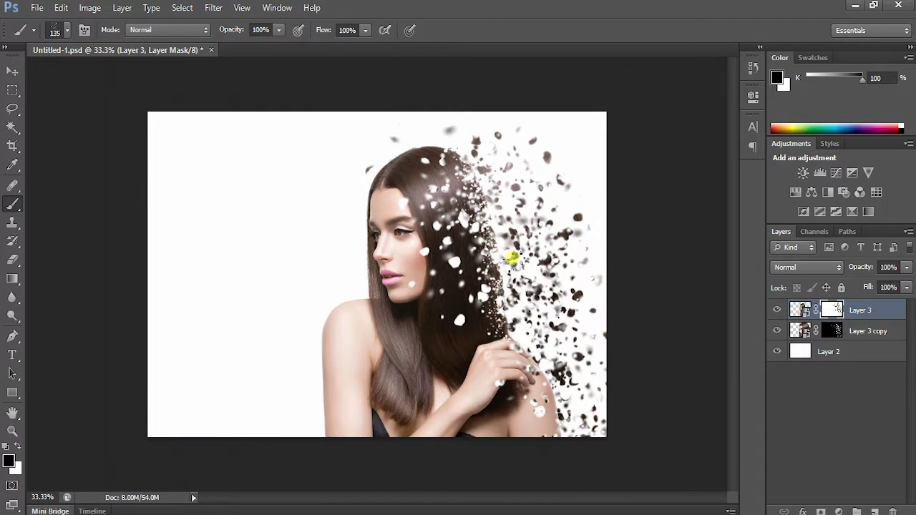
{"action": "mouse_move", "coordinate": [495, 208]}
{"action": "left_mouse_down"}
{"action": "mouse_move", "coordinate": [448, 136]}
{"action": "mouse_move", "coordinate": [491, 233]}
{"action": "mouse_move", "coordinate": [510, 341]}
{"action": "mouse_move", "coordinate": [549, 415]}
{"action": "mouse_move", "coordinate": [530, 327]}
{"action": "left_mouse_up"}
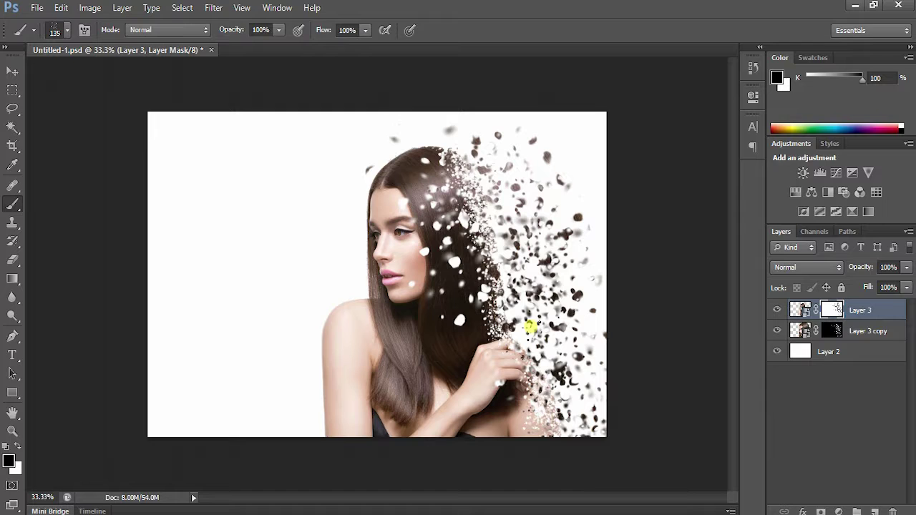
{"action": "mouse_move", "coordinate": [469, 146]}
{"action": "left_mouse_down"}
{"action": "mouse_move", "coordinate": [421, 112]}
{"action": "mouse_move", "coordinate": [520, 188]}
{"action": "mouse_move", "coordinate": [515, 258]}
{"action": "mouse_move", "coordinate": [503, 267]}
{"action": "mouse_move", "coordinate": [475, 157]}
{"action": "left_mouse_up"}
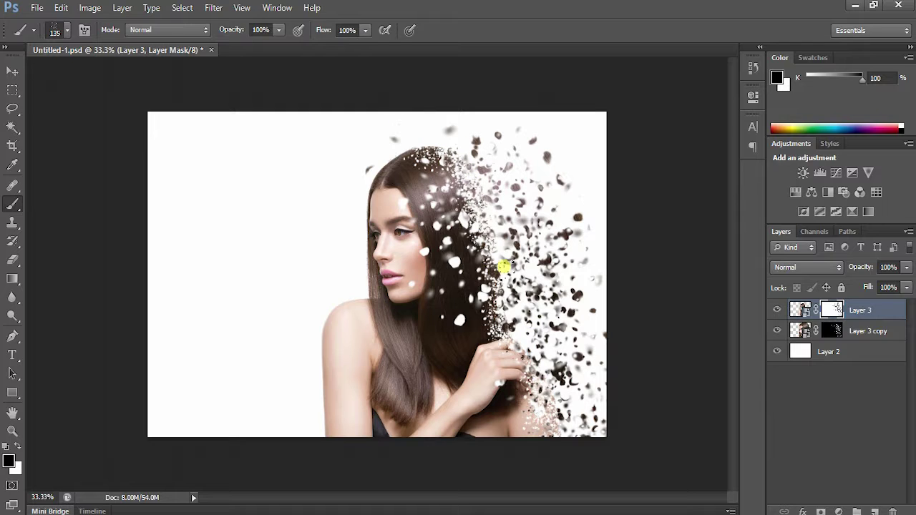
{"action": "mouse_move", "coordinate": [461, 116]}
{"action": "left_mouse_down"}
{"action": "mouse_move", "coordinate": [466, 198]}
{"action": "mouse_move", "coordinate": [508, 293]}
{"action": "mouse_move", "coordinate": [553, 477]}
{"action": "left_mouse_up"}
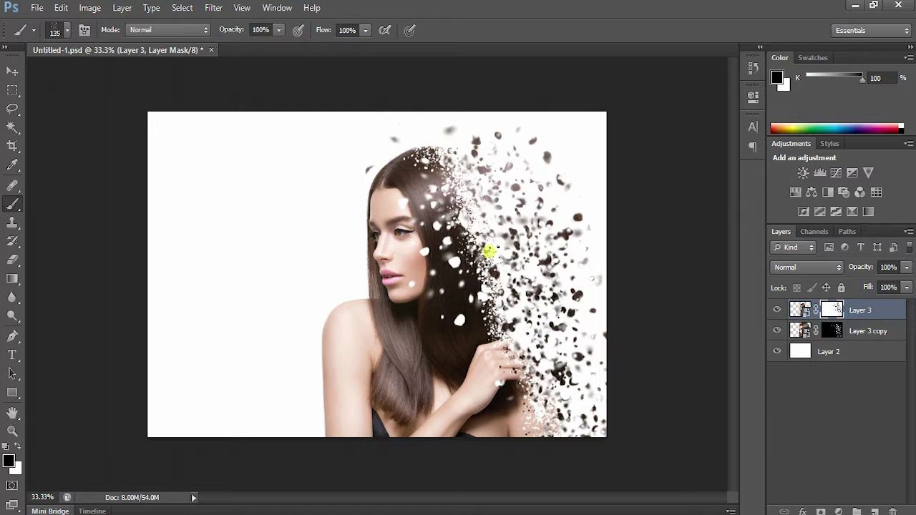
{"action": "left_click_drag", "start_coordinate": [489, 251], "coordinate": [548, 436]}
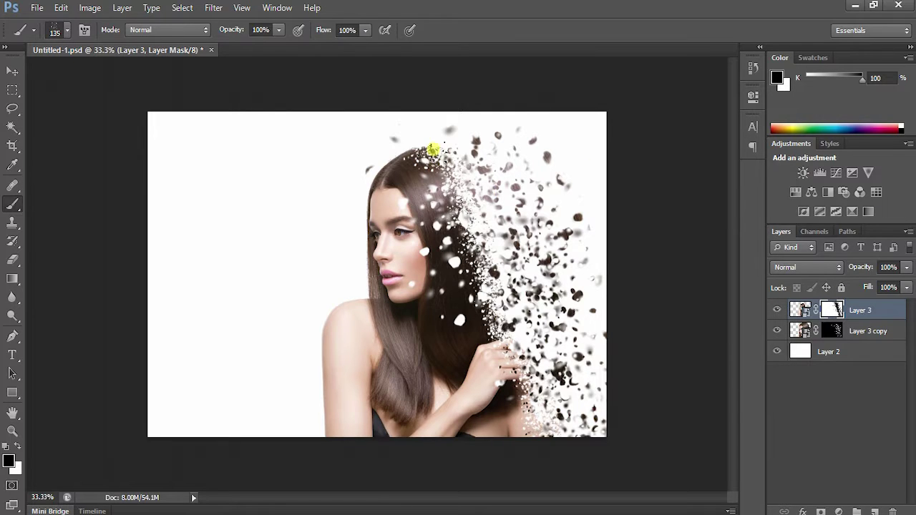
{"action": "mouse_move", "coordinate": [433, 149]}
{"action": "left_mouse_down"}
{"action": "mouse_move", "coordinate": [461, 227]}
{"action": "mouse_move", "coordinate": [494, 265]}
{"action": "mouse_move", "coordinate": [541, 402]}
{"action": "mouse_move", "coordinate": [499, 440]}
{"action": "mouse_move", "coordinate": [533, 415]}
{"action": "left_mouse_up"}
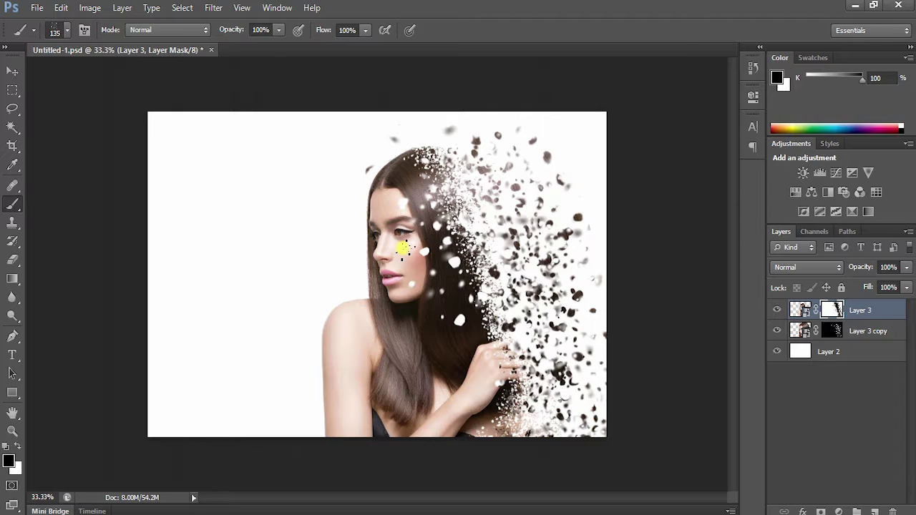
Switch to white and paint back hair specks near the cheek, shoulder and eye on Layer 3's mask
{"action": "left_click", "coordinate": [18, 445]}
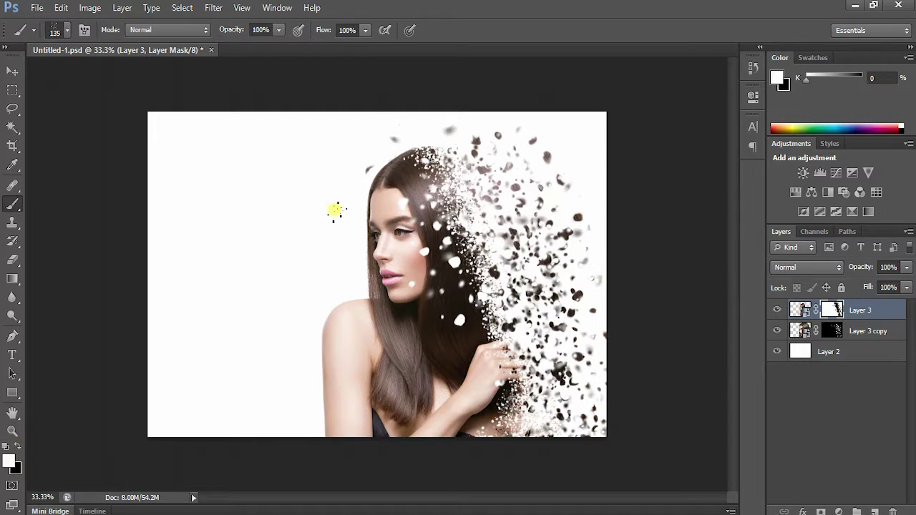
{"action": "mouse_move", "coordinate": [416, 237]}
{"action": "left_mouse_down"}
{"action": "mouse_move", "coordinate": [401, 281]}
{"action": "mouse_move", "coordinate": [434, 301]}
{"action": "mouse_move", "coordinate": [431, 314]}
{"action": "mouse_move", "coordinate": [454, 331]}
{"action": "mouse_move", "coordinate": [430, 246]}
{"action": "mouse_move", "coordinate": [362, 297]}
{"action": "mouse_move", "coordinate": [403, 235]}
{"action": "mouse_move", "coordinate": [381, 234]}
{"action": "mouse_move", "coordinate": [421, 240]}
{"action": "left_mouse_up"}
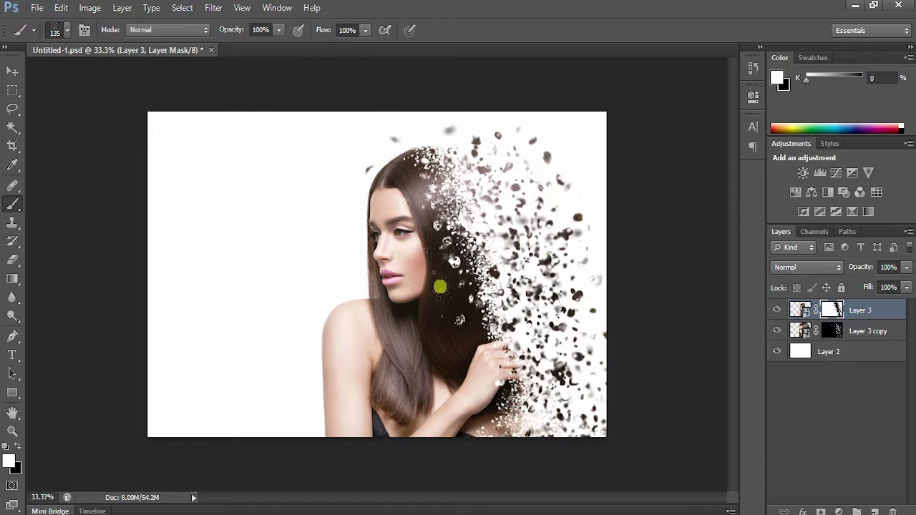
{"action": "left_click_drag", "start_coordinate": [439, 257], "coordinate": [403, 224]}
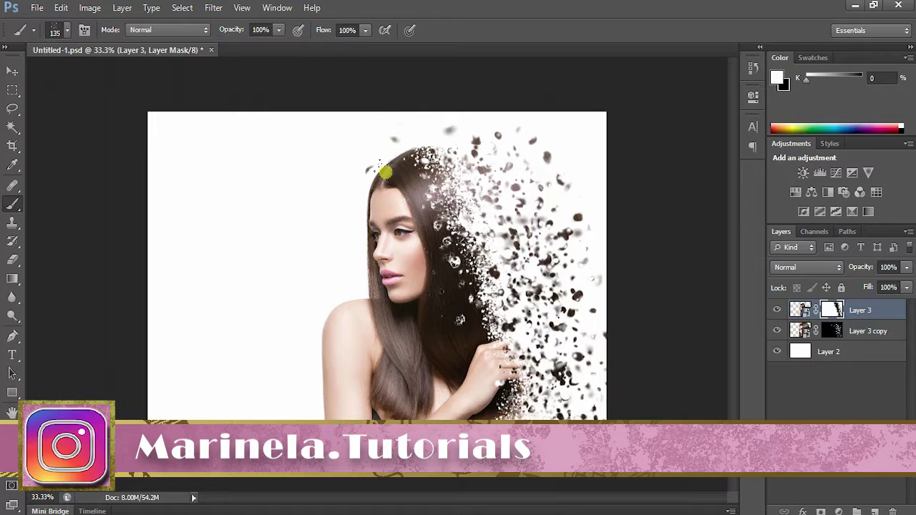
Load the 229 px particle brush and set up black painting on Layer 3 copy's mask
{"action": "left_click", "coordinate": [63, 30]}
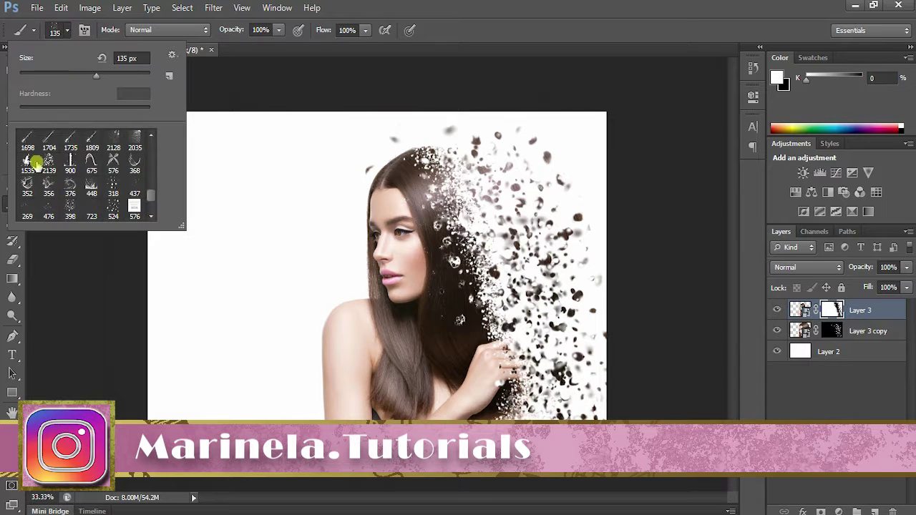
{"action": "left_click", "coordinate": [129, 150]}
{"action": "left_click", "coordinate": [362, 163]}
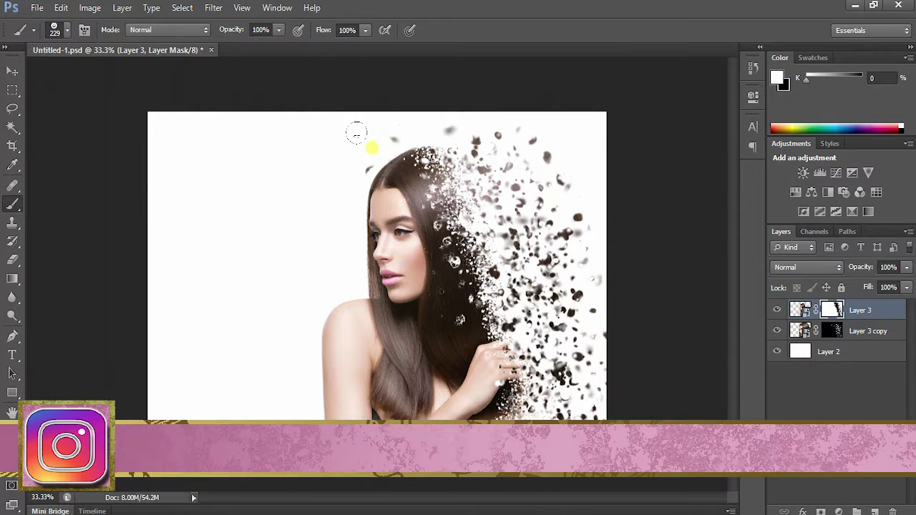
{"action": "left_click", "coordinate": [830, 331]}
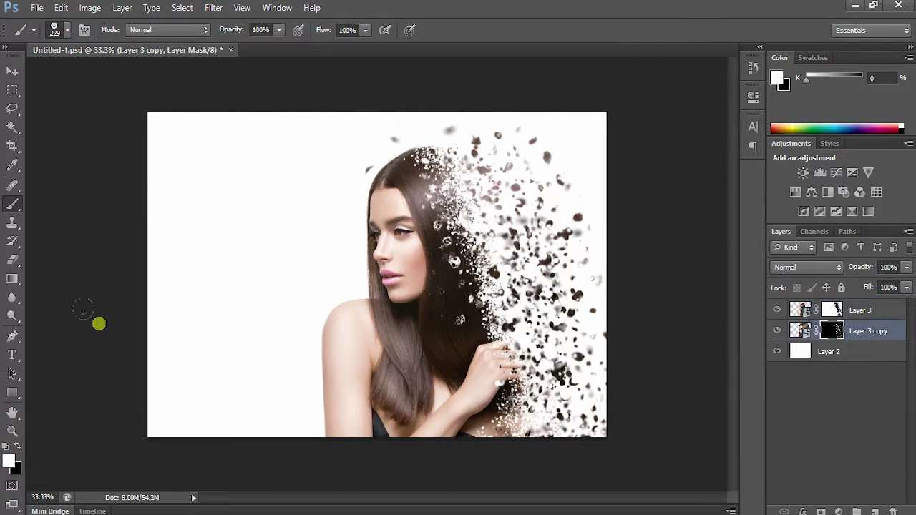
{"action": "left_click", "coordinate": [12, 432]}
{"action": "left_click", "coordinate": [18, 447]}
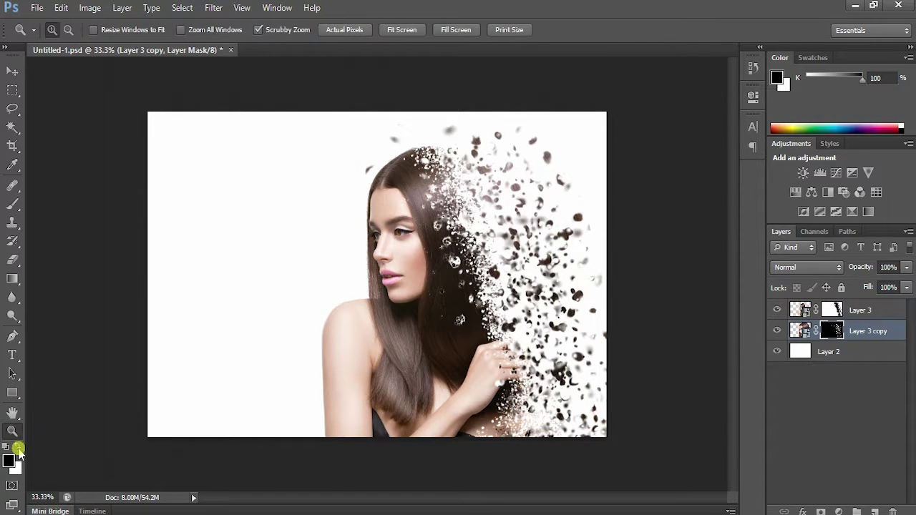
{"action": "left_click", "coordinate": [12, 204]}
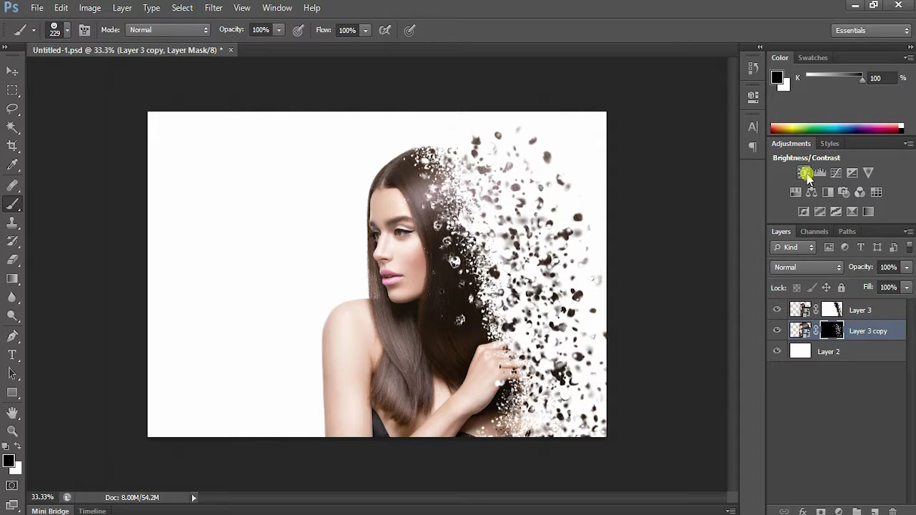
Save the composition to the Desktop as Untitled-1.psd in Photoshop format
{"action": "left_click", "coordinate": [37, 7]}
{"action": "left_click", "coordinate": [54, 179]}
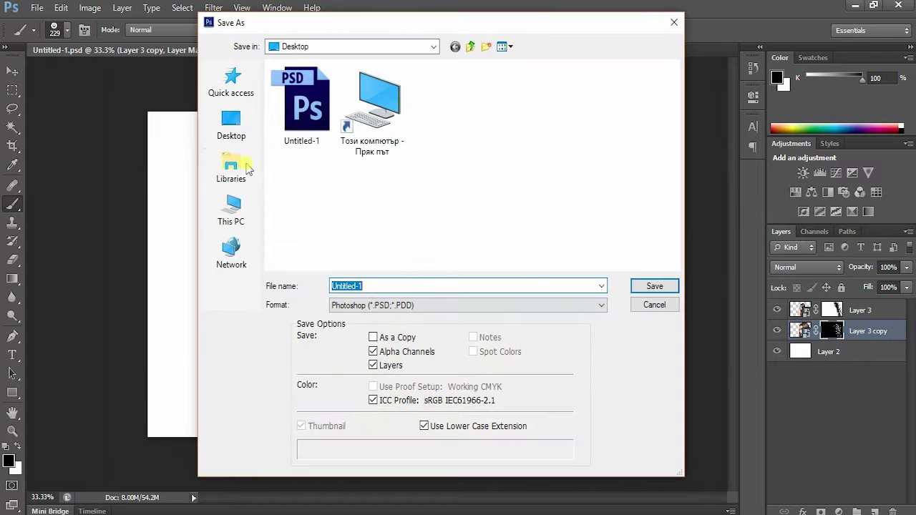
{"action": "left_click", "coordinate": [345, 284]}
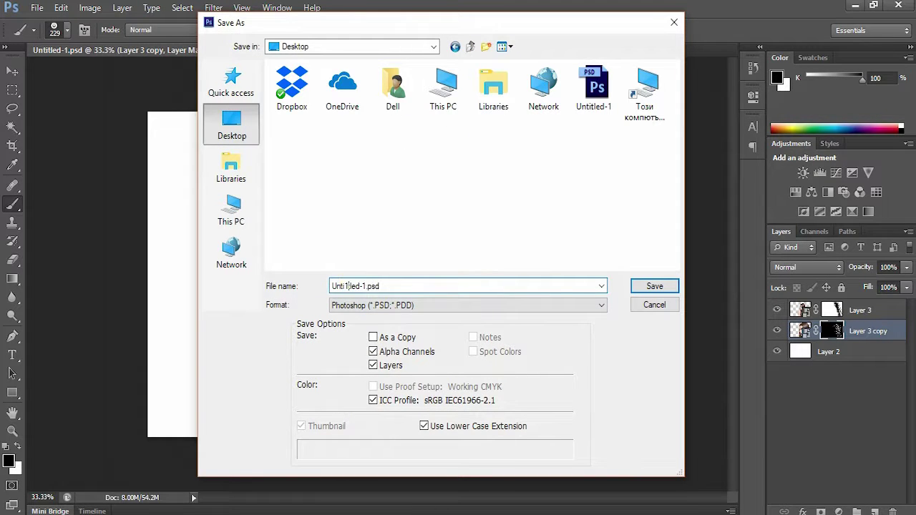
{"action": "key", "text": "Return"}
{"action": "key", "text": "Return"}
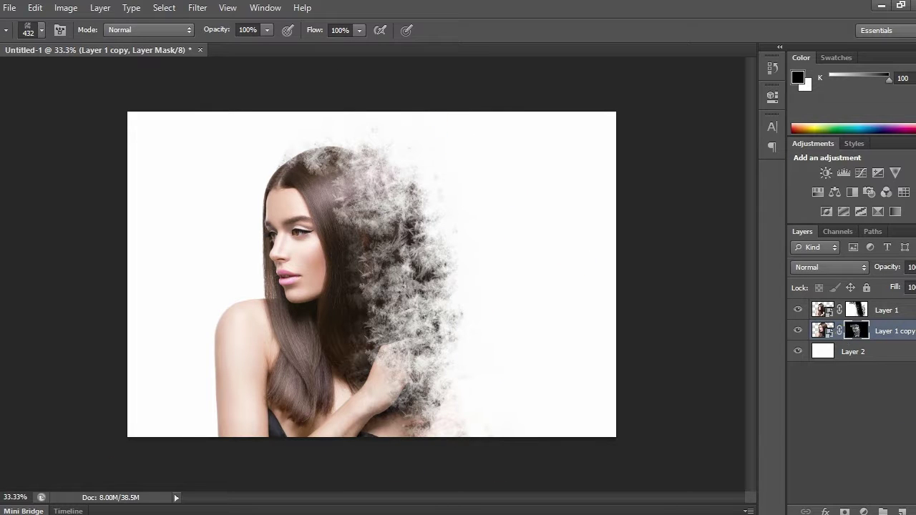
Paint white on Layer 1 copy's mask near the hand, then dab particles into the upper hair on Layer 1's mask
{"action": "key", "text": "x"}
{"action": "left_click_drag", "start_coordinate": [372, 401], "coordinate": [444, 429]}
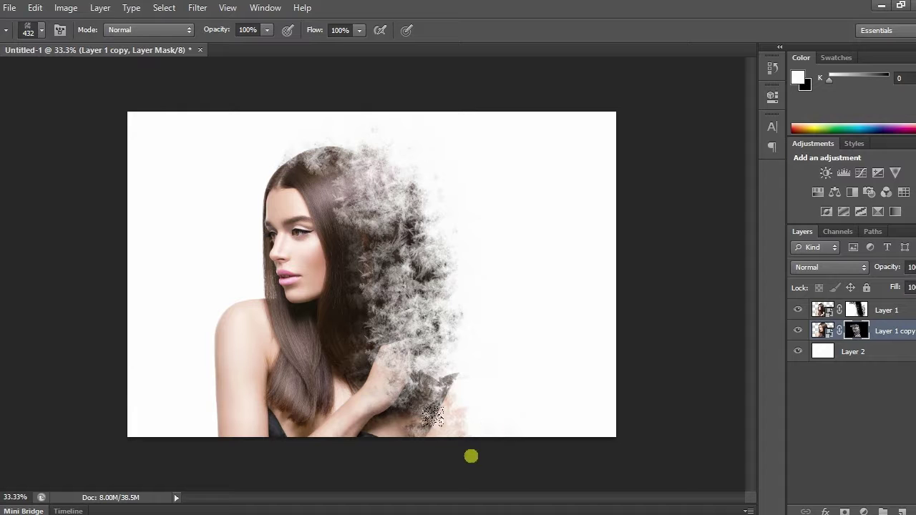
{"action": "left_click", "coordinate": [820, 310]}
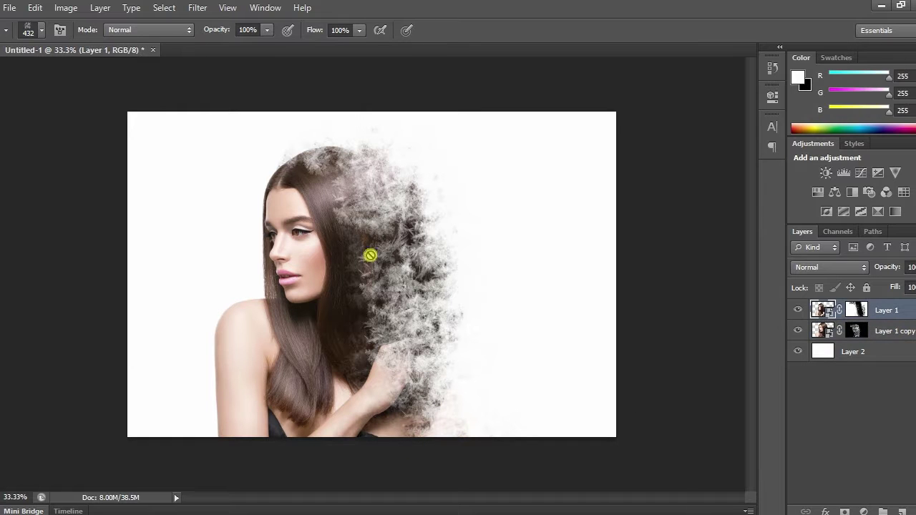
{"action": "left_click", "coordinate": [856, 310]}
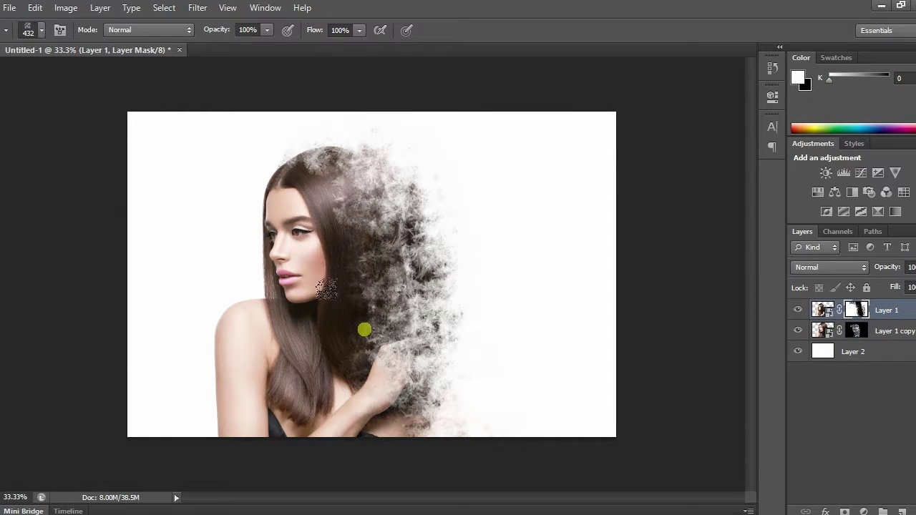
{"action": "left_click", "coordinate": [355, 202]}
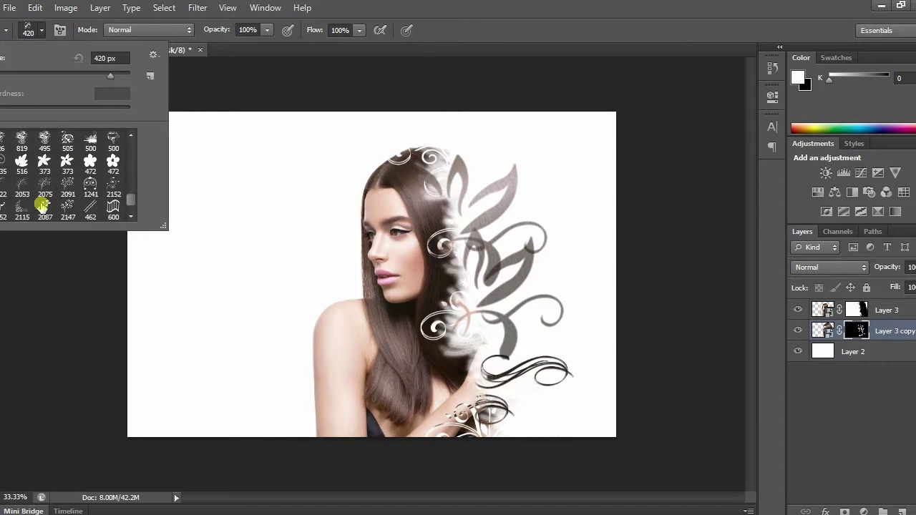
Try a flower stamp with brush 373 beside the hair, then undo it
{"action": "left_click", "coordinate": [44, 161]}
{"action": "left_click", "coordinate": [500, 218]}
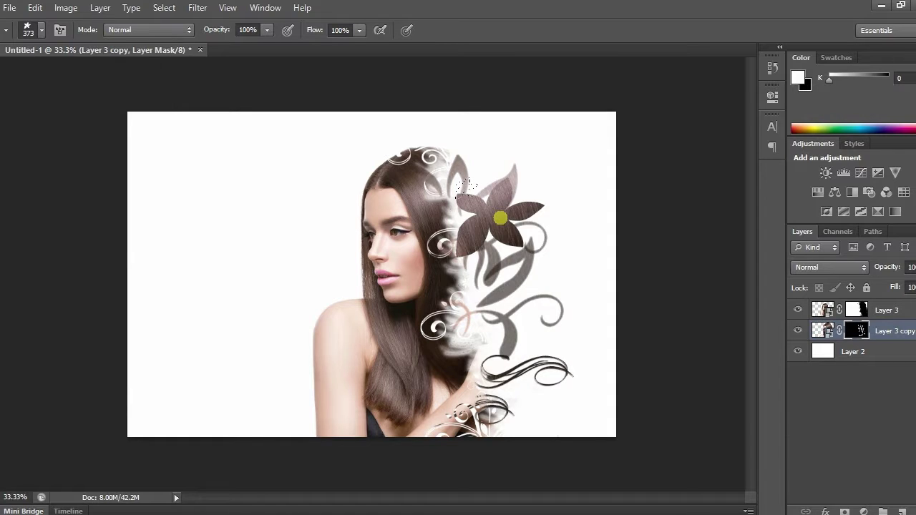
{"action": "key", "text": "ctrl+z"}
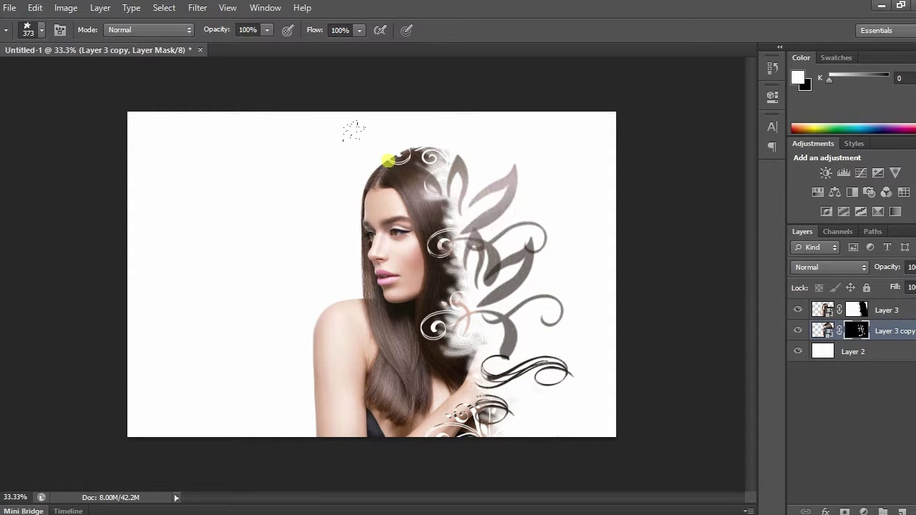
Stamp dark flowers with the 402 brush down the swirls and along the lower swirls
{"action": "left_click", "coordinate": [40, 29]}
{"action": "scroll", "coordinate": [61, 178], "scroll_direction": "down", "scroll_amount": 5}
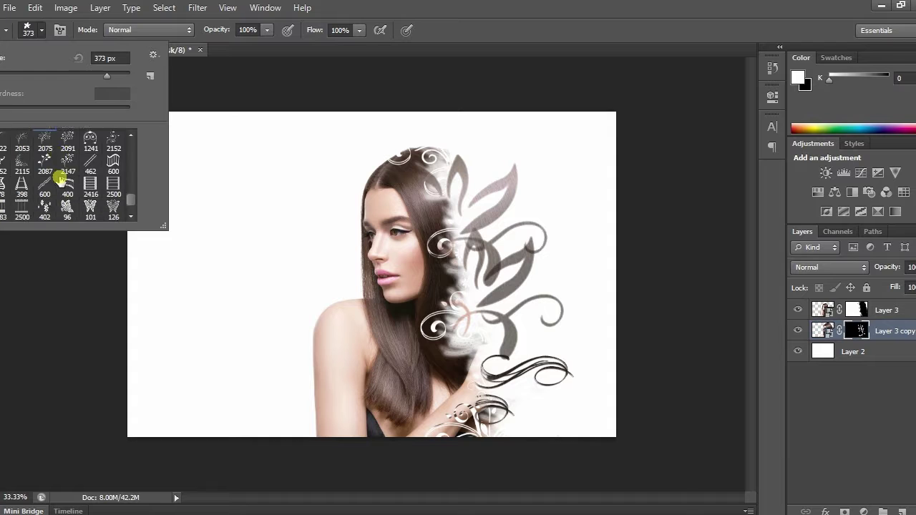
{"action": "left_click", "coordinate": [45, 152]}
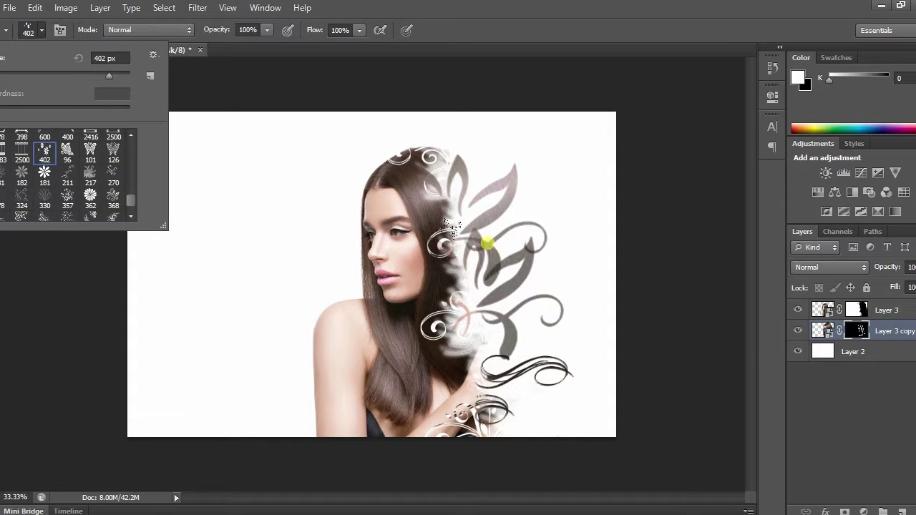
{"action": "mouse_move", "coordinate": [477, 185]}
{"action": "left_mouse_down"}
{"action": "mouse_move", "coordinate": [478, 338]}
{"action": "mouse_move", "coordinate": [549, 293]}
{"action": "mouse_move", "coordinate": [523, 266]}
{"action": "left_mouse_up"}
{"action": "mouse_move", "coordinate": [495, 383]}
{"action": "left_mouse_down"}
{"action": "mouse_move", "coordinate": [438, 426]}
{"action": "mouse_move", "coordinate": [521, 438]}
{"action": "mouse_move", "coordinate": [554, 399]}
{"action": "mouse_move", "coordinate": [506, 333]}
{"action": "mouse_move", "coordinate": [445, 323]}
{"action": "mouse_move", "coordinate": [455, 294]}
{"action": "mouse_move", "coordinate": [517, 290]}
{"action": "mouse_move", "coordinate": [523, 266]}
{"action": "mouse_move", "coordinate": [504, 216]}
{"action": "mouse_move", "coordinate": [442, 255]}
{"action": "mouse_move", "coordinate": [448, 207]}
{"action": "mouse_move", "coordinate": [483, 153]}
{"action": "mouse_move", "coordinate": [469, 167]}
{"action": "mouse_move", "coordinate": [469, 256]}
{"action": "mouse_move", "coordinate": [522, 285]}
{"action": "mouse_move", "coordinate": [520, 320]}
{"action": "mouse_move", "coordinate": [468, 296]}
{"action": "left_mouse_up"}
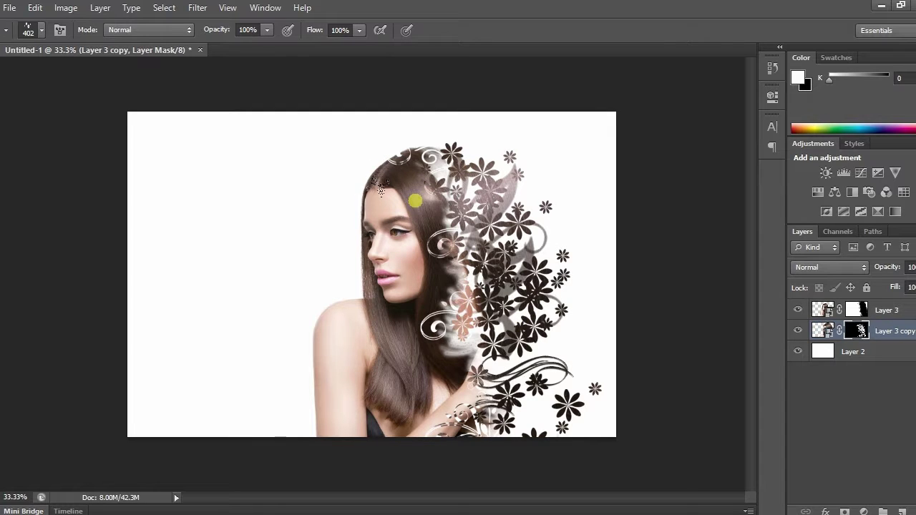